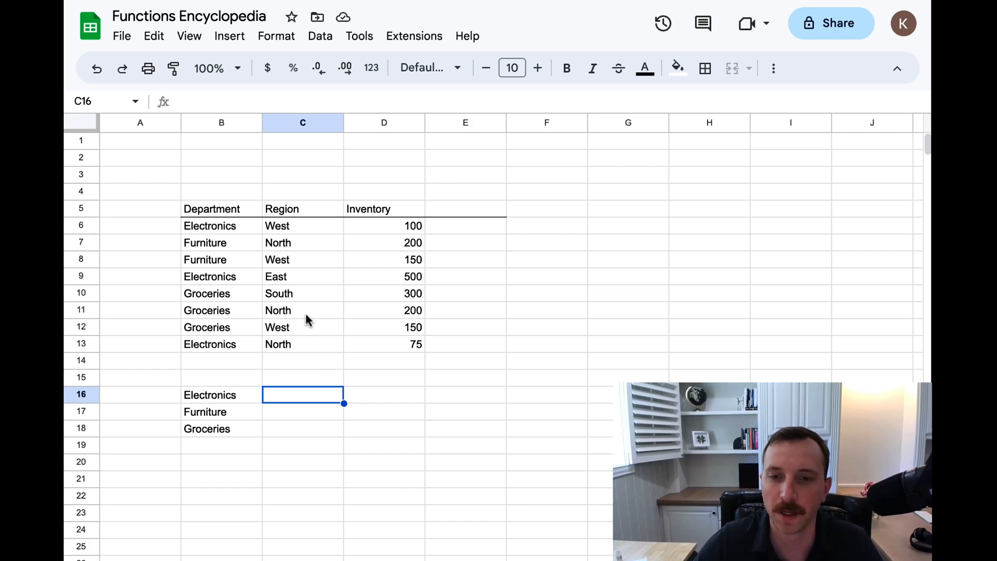
Step: Review the Department, Region and Inventory columns of the table in rows 5 to 13
left_click_drag(212, 213, 227, 342)
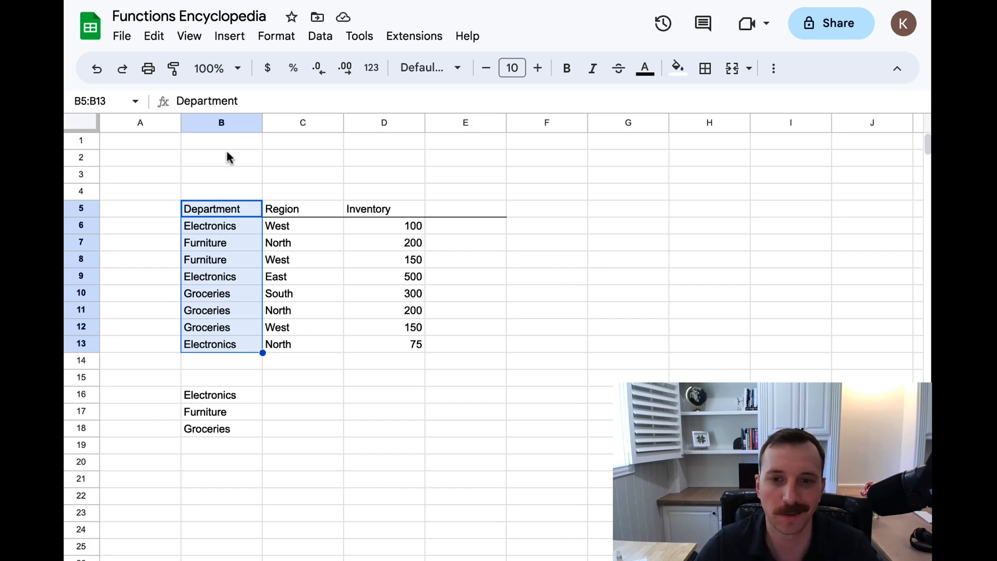
left_click_drag(297, 208, 306, 330)
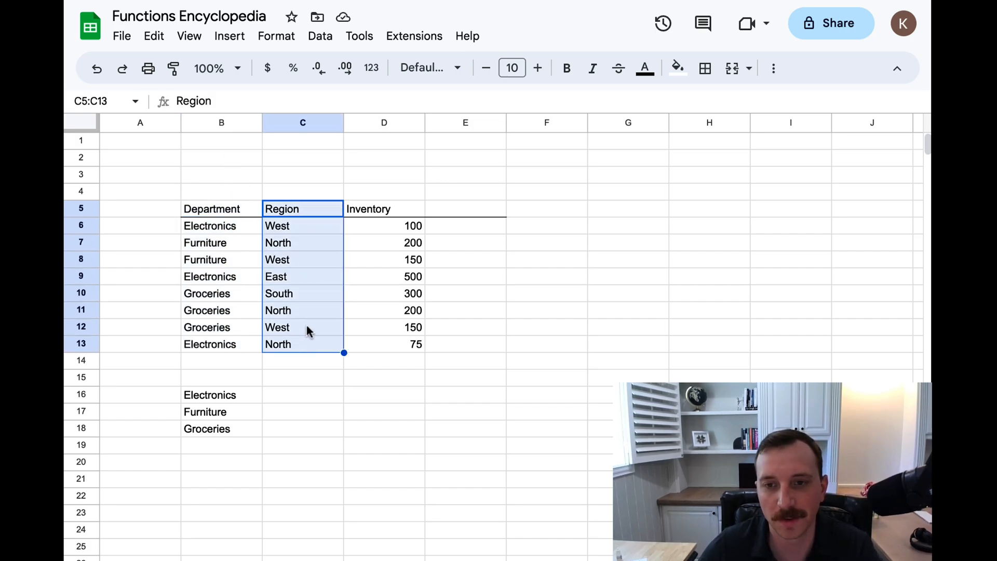
left_click_drag(374, 215, 385, 345)
left_click(386, 276)
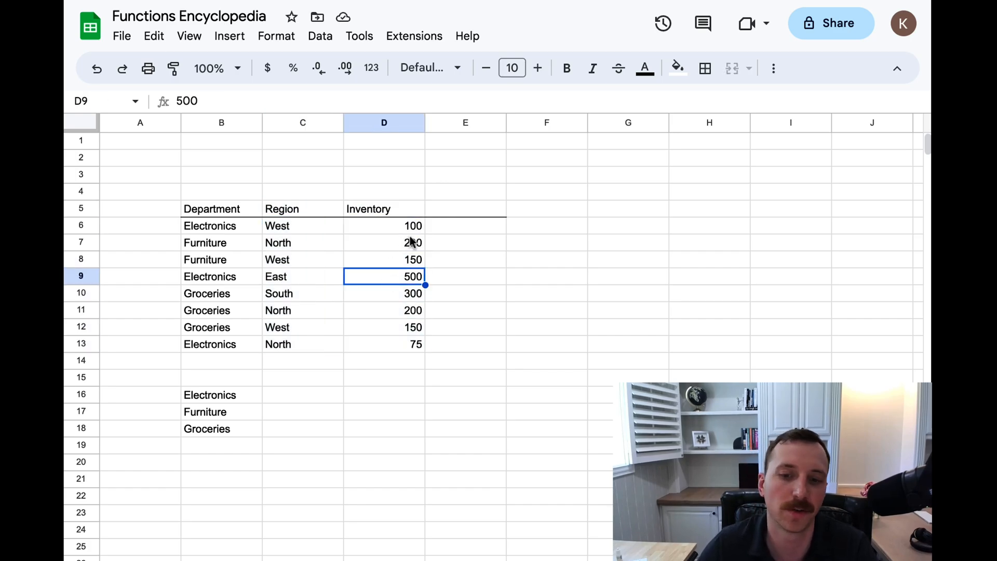
Step: Remove the extra border line between cells E5 and E6, beside the table's header row
left_click(464, 224)
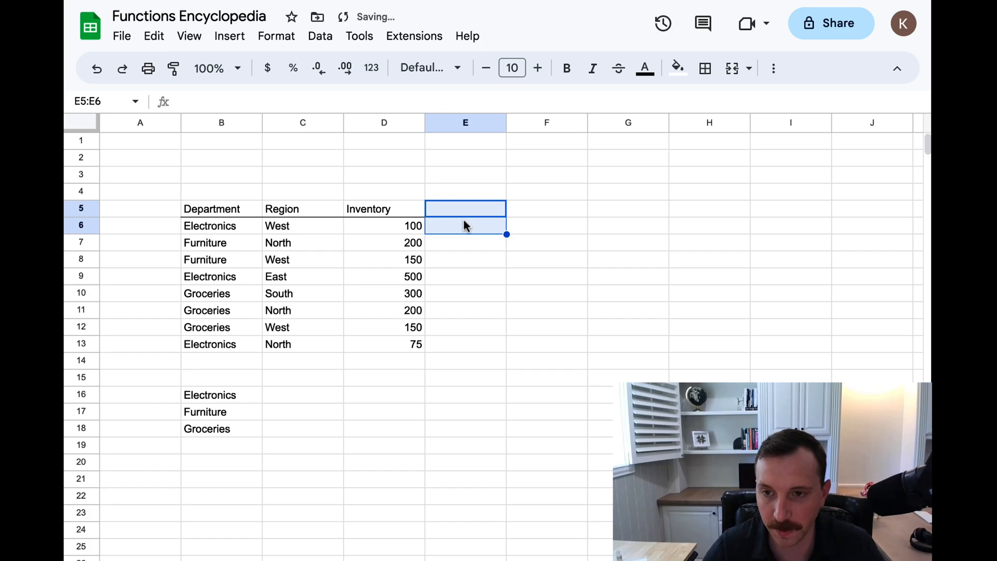
left_click(384, 276)
left_click(303, 294)
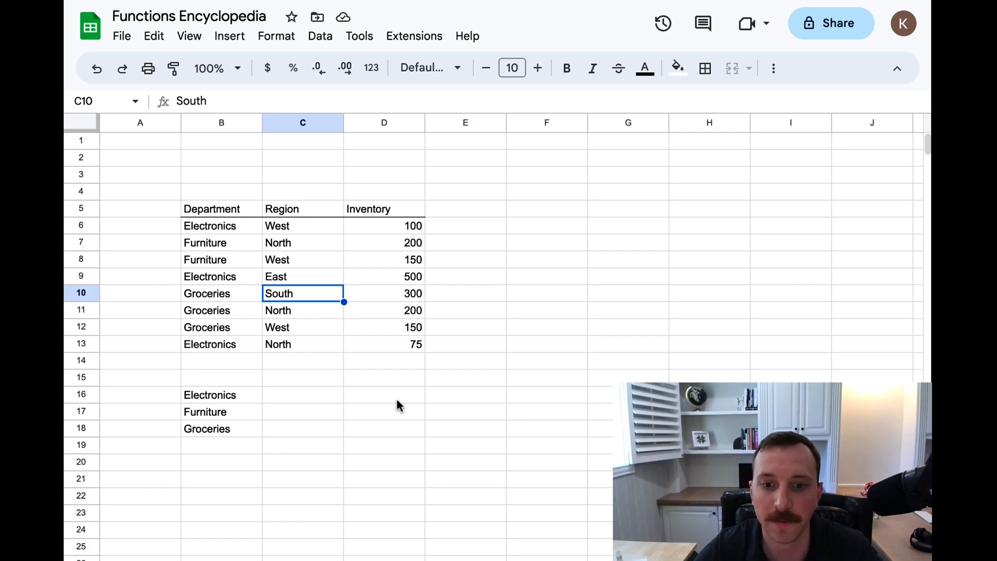
left_click(318, 395)
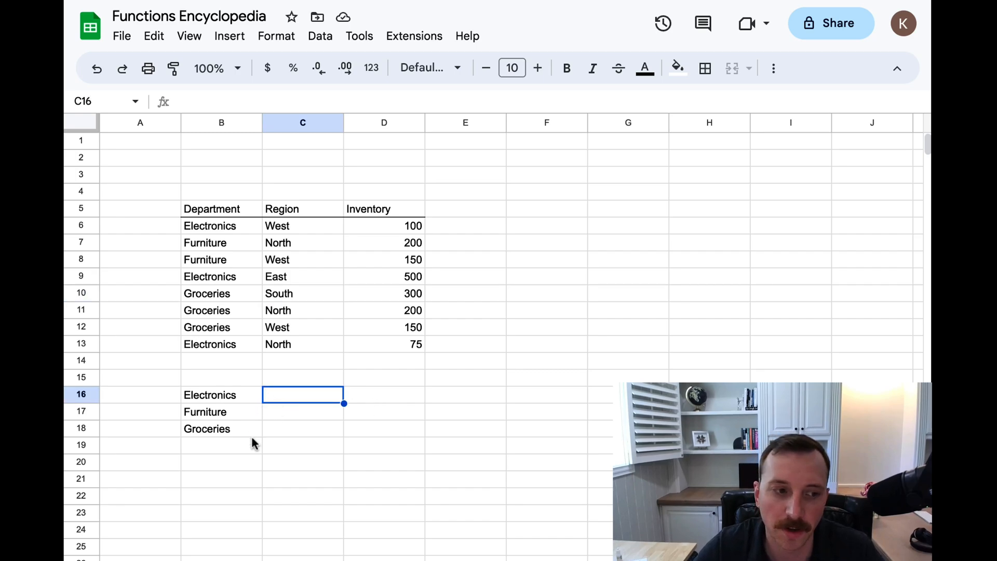
left_click(223, 397)
left_click(283, 397)
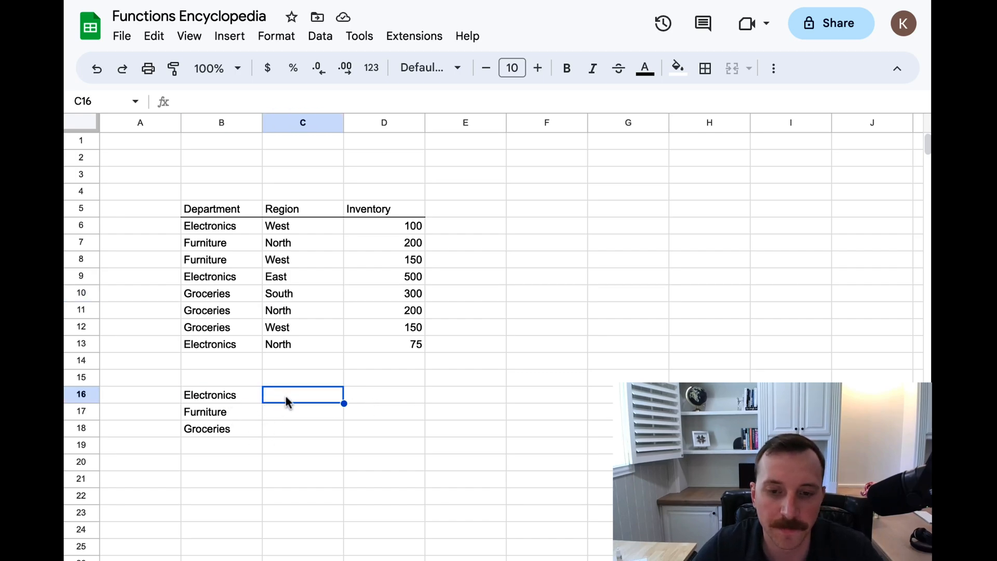
type("=su")
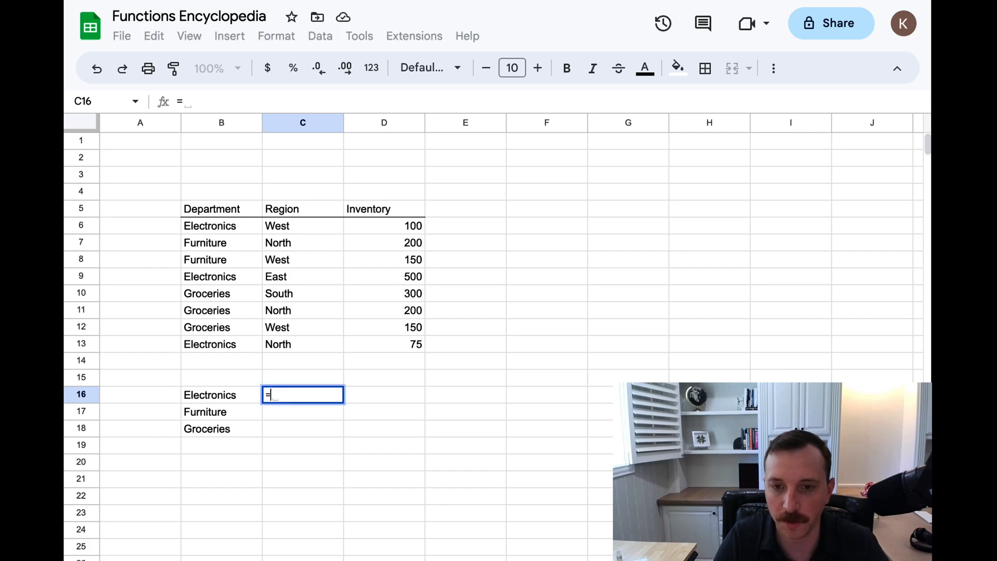
key("Escape")
key("Escape")
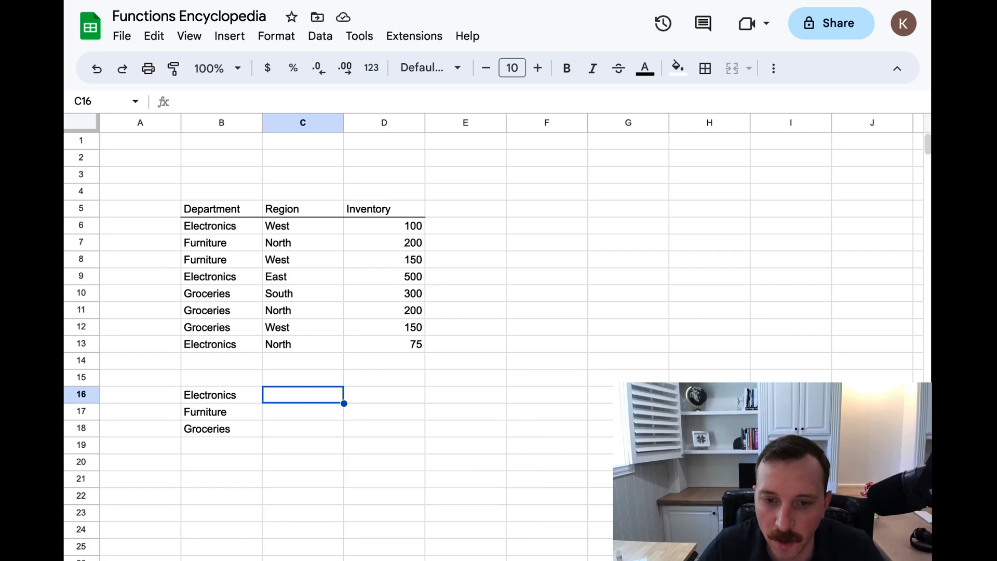
Step: Inspect the contents of the department list cells B16 to B18
left_click(224, 394)
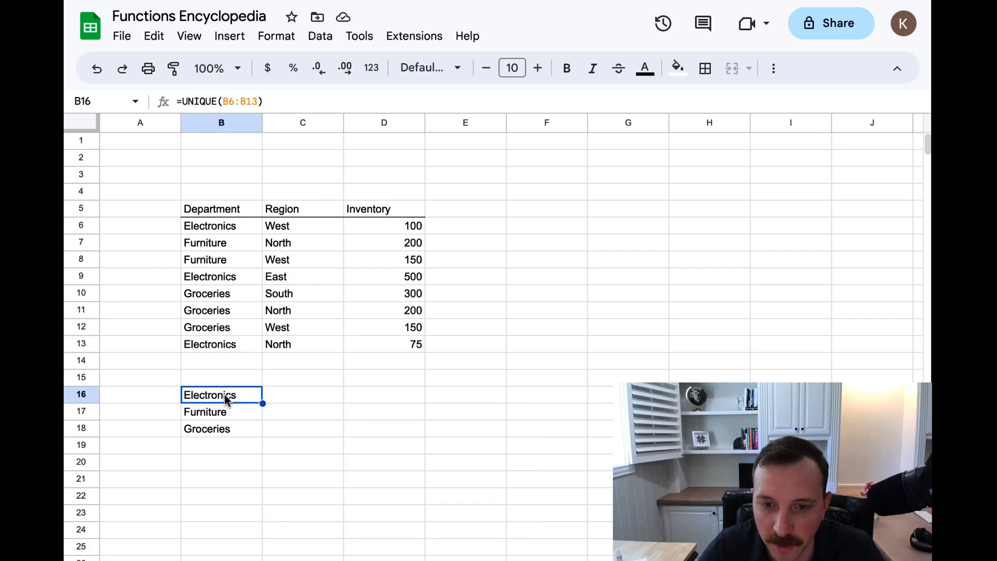
left_click(227, 415)
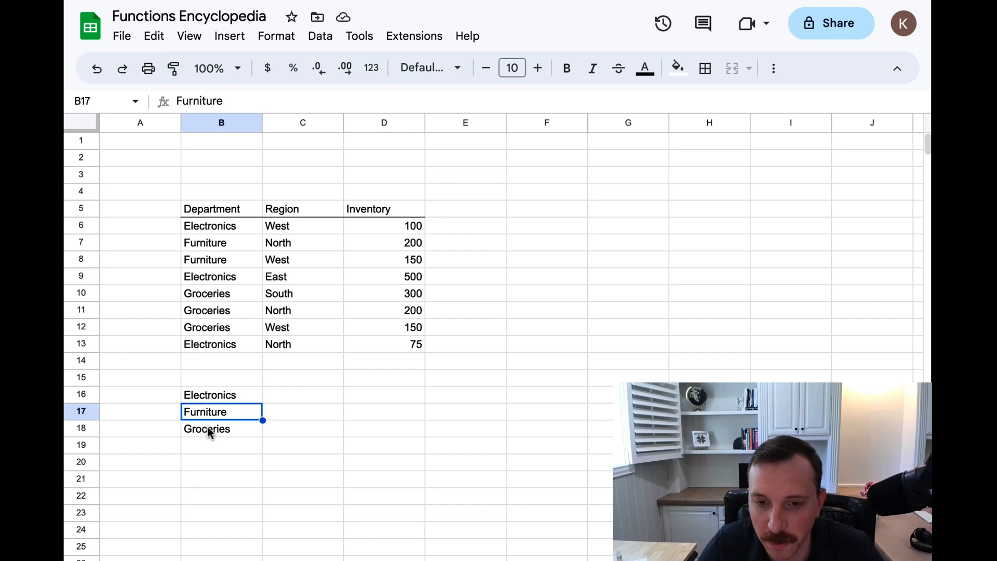
left_click(208, 430)
Step: Start a SUMIFS formula in C16 with the Inventory values as the absolute sum range $D$6:$D$13
left_click(271, 399)
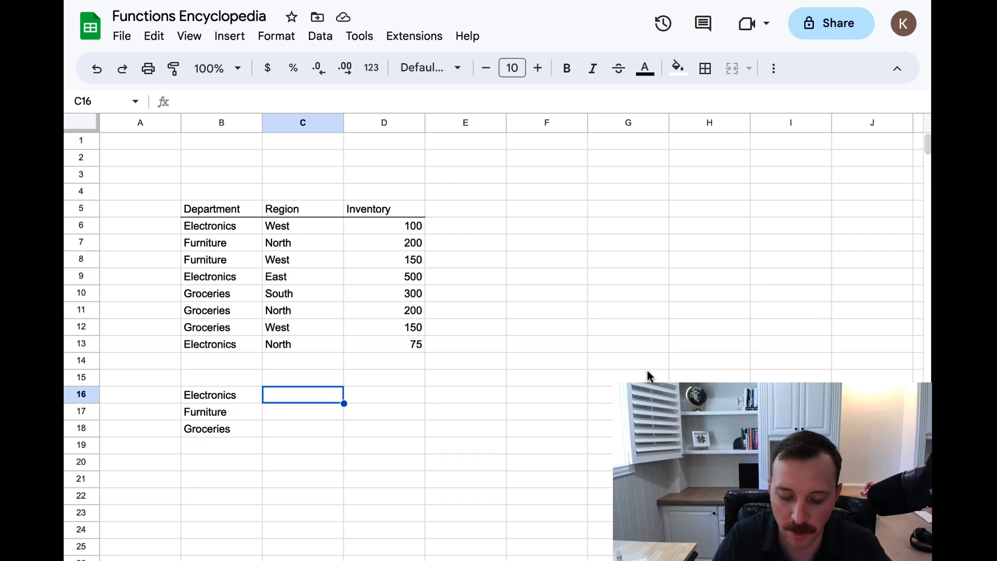
type("=sumifs")
key("Tab")
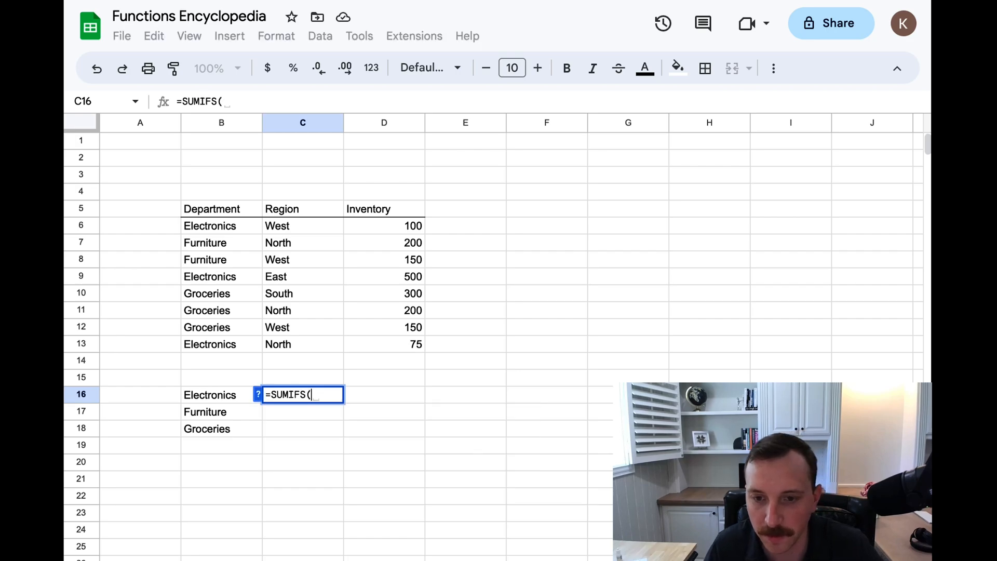
key("Up")
key("Up")
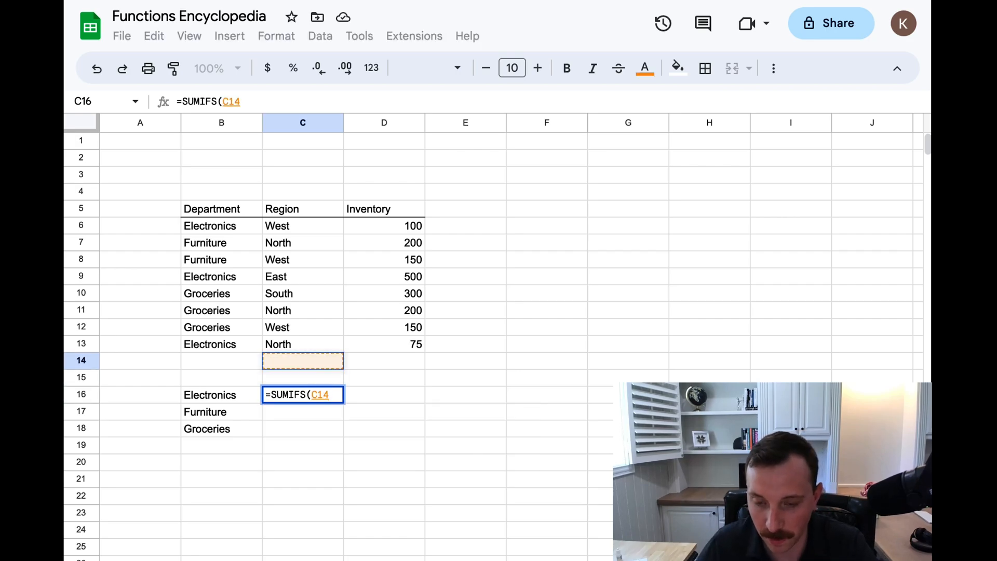
key("BackSpace")
left_click(257, 394)
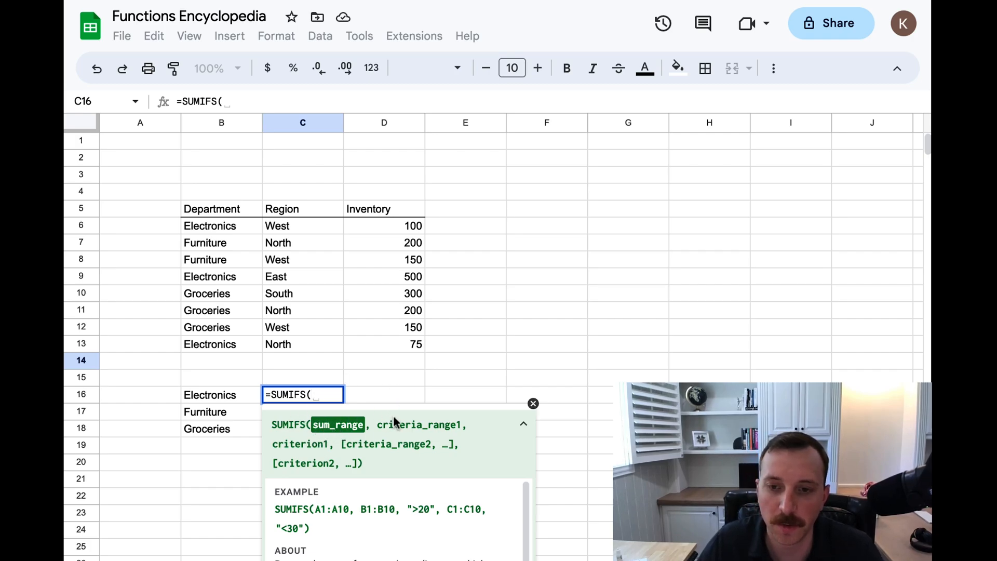
left_click_drag(398, 227, 395, 344)
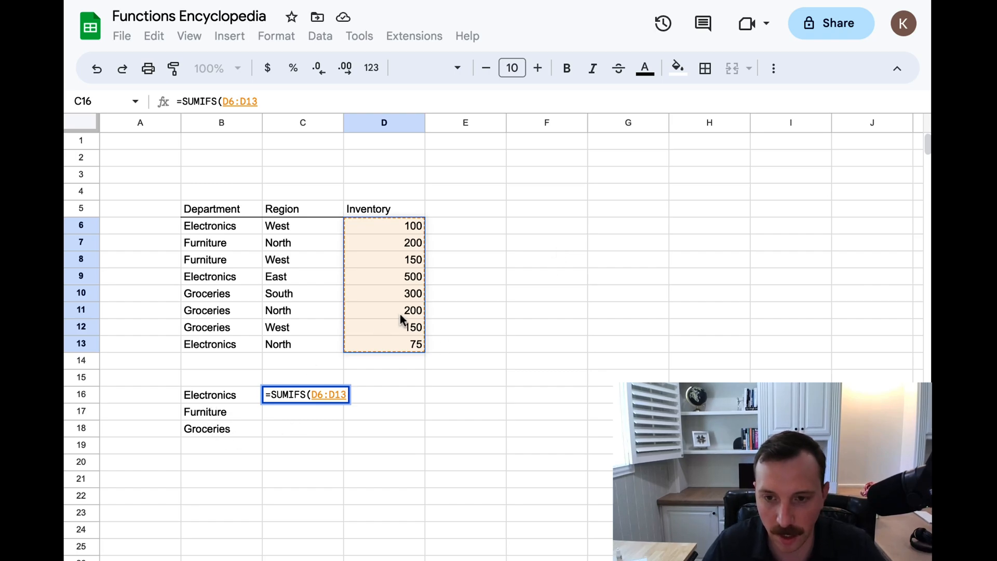
key("F4")
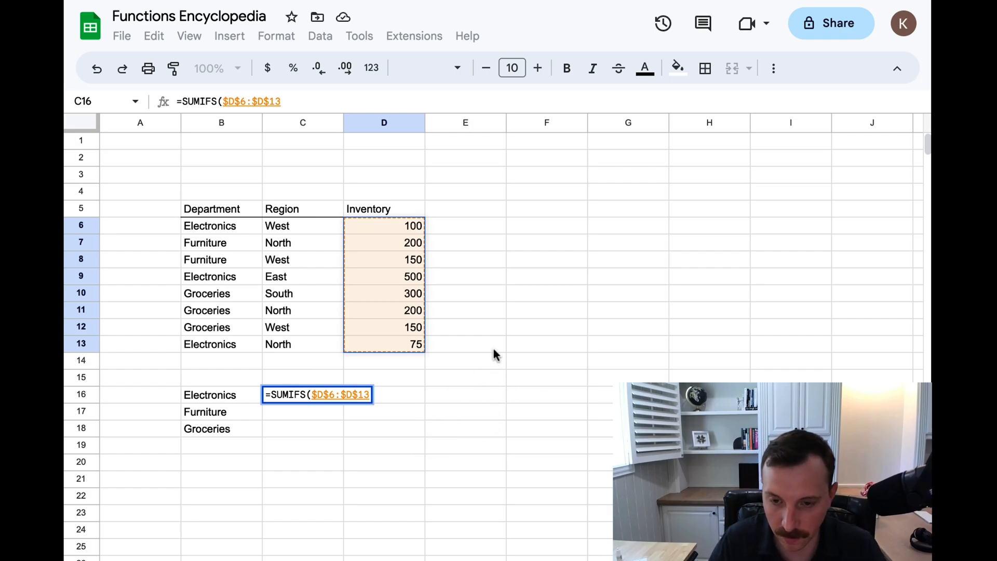
Step: Complete the C16 SUMIFS formula with $B$6:$B$13 as the criteria range and B16 as the criterion
type(",")
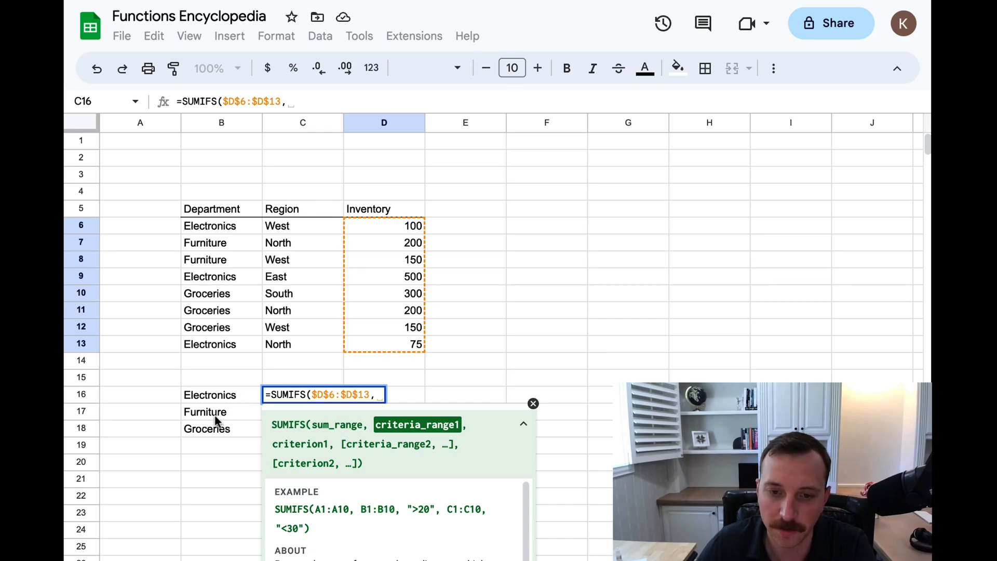
left_click_drag(219, 229, 219, 343)
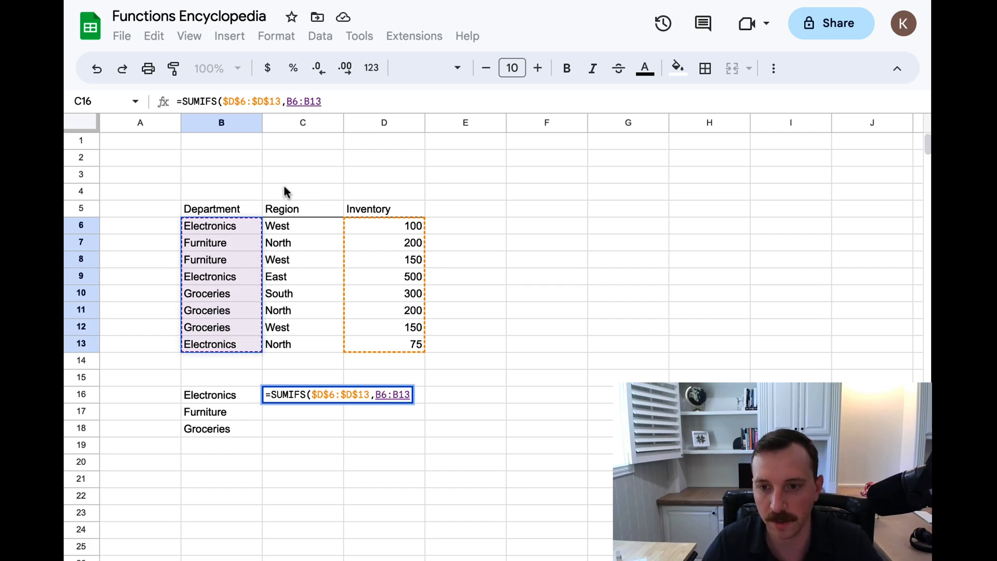
key("F4")
type(",")
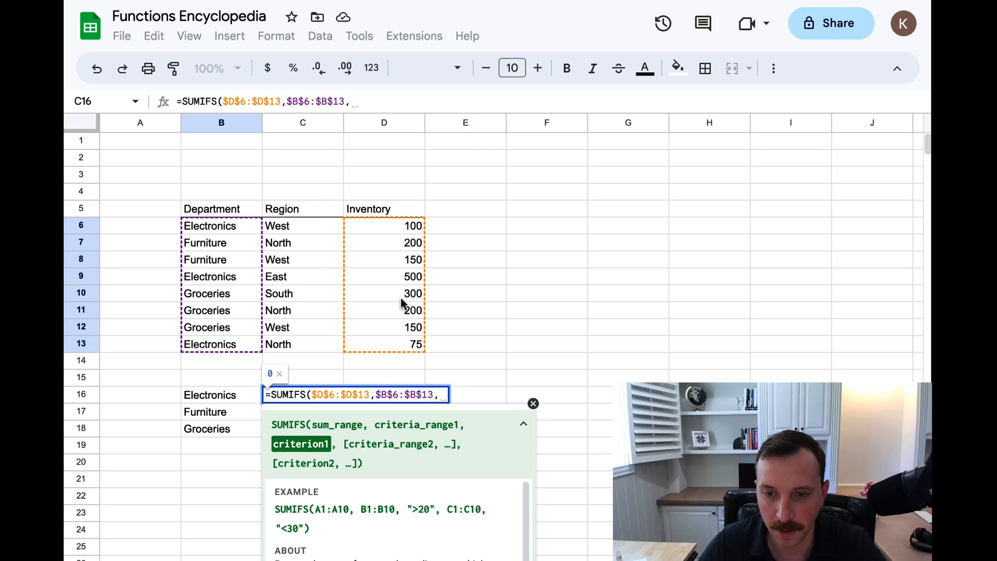
left_click(236, 397)
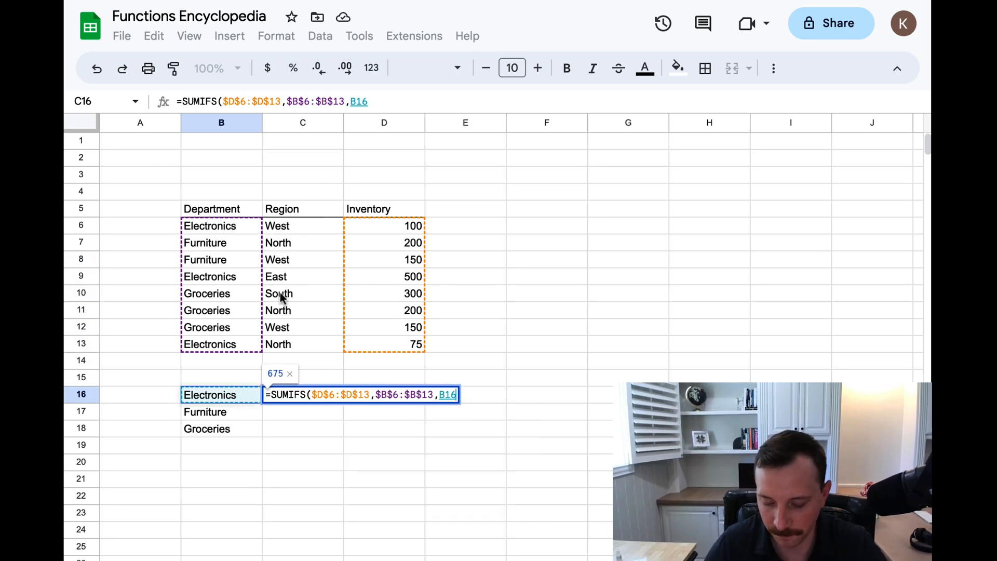
key("Return")
key("Up")
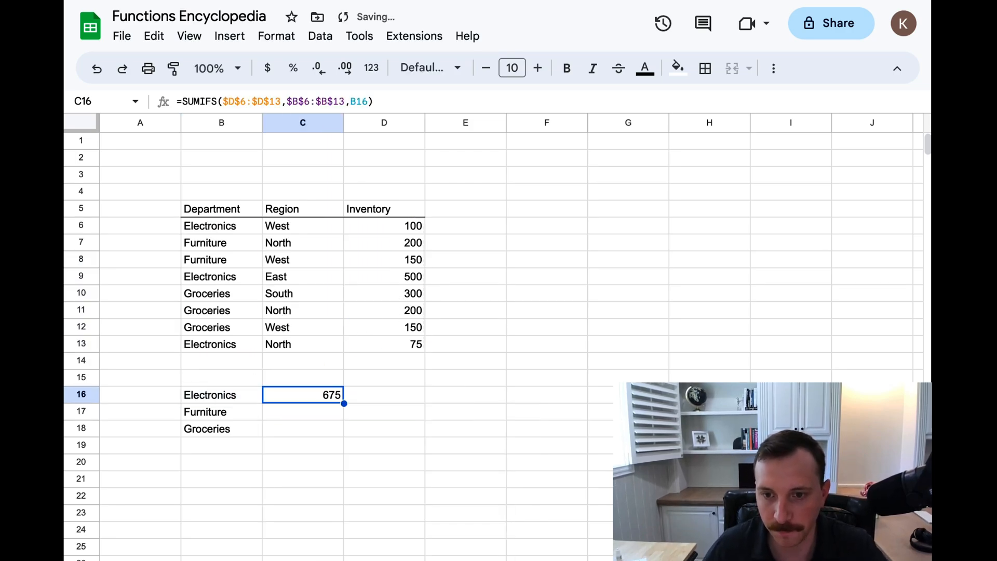
Step: Fill the SUMIFS formula from C16 down to C18 for Furniture and Groceries, and check the copied formulas
left_click(403, 103)
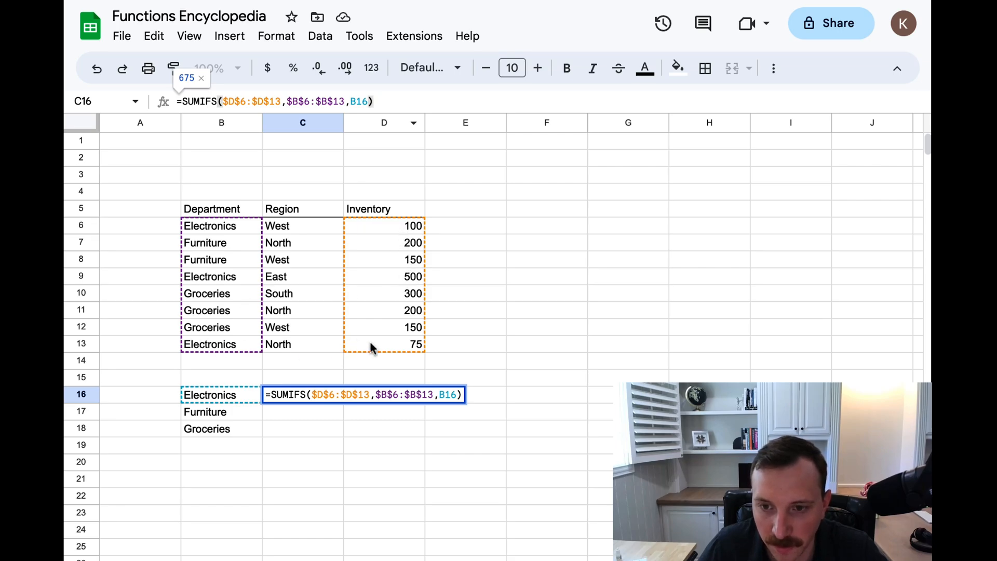
key("Escape")
key("shift+Down")
key("shift+Down")
key("ctrl+d")
key("Down")
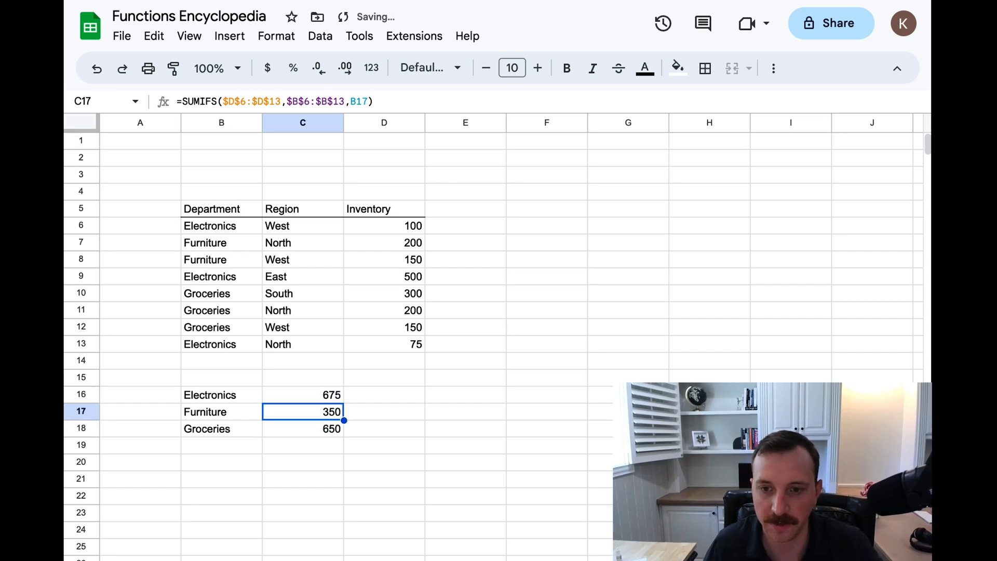
key("Down")
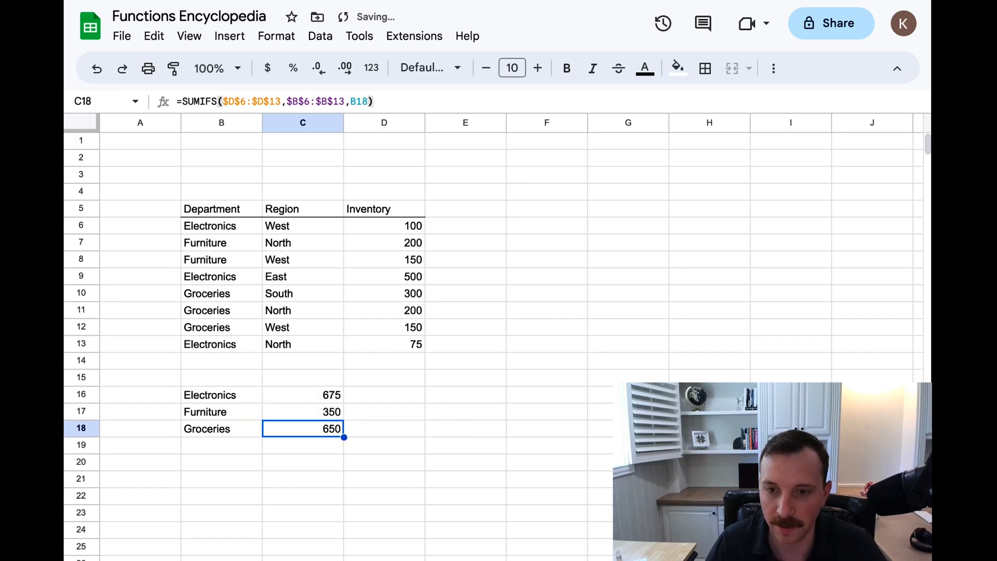